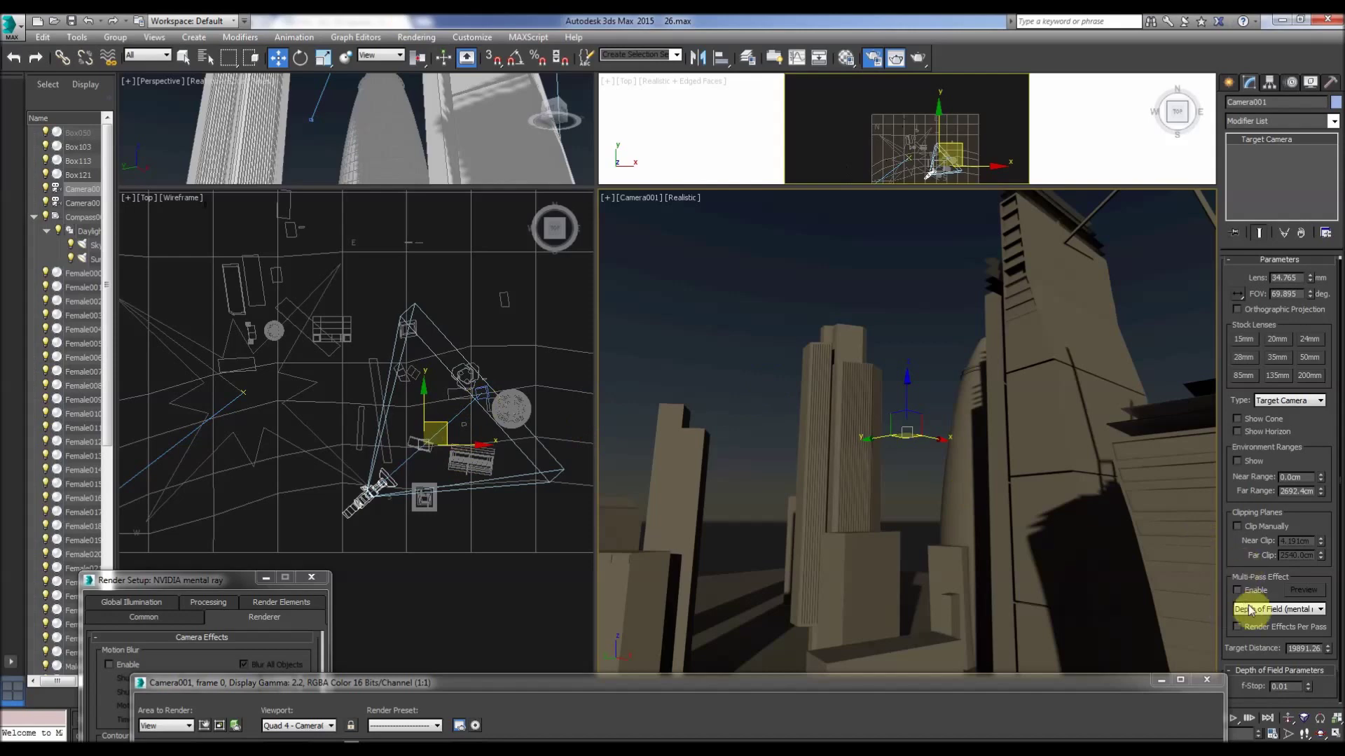
- Push Camera001's target distance out to about 20885, keeping the mental ray Depth of Field effect
drag(1330, 651, 1327, 649)
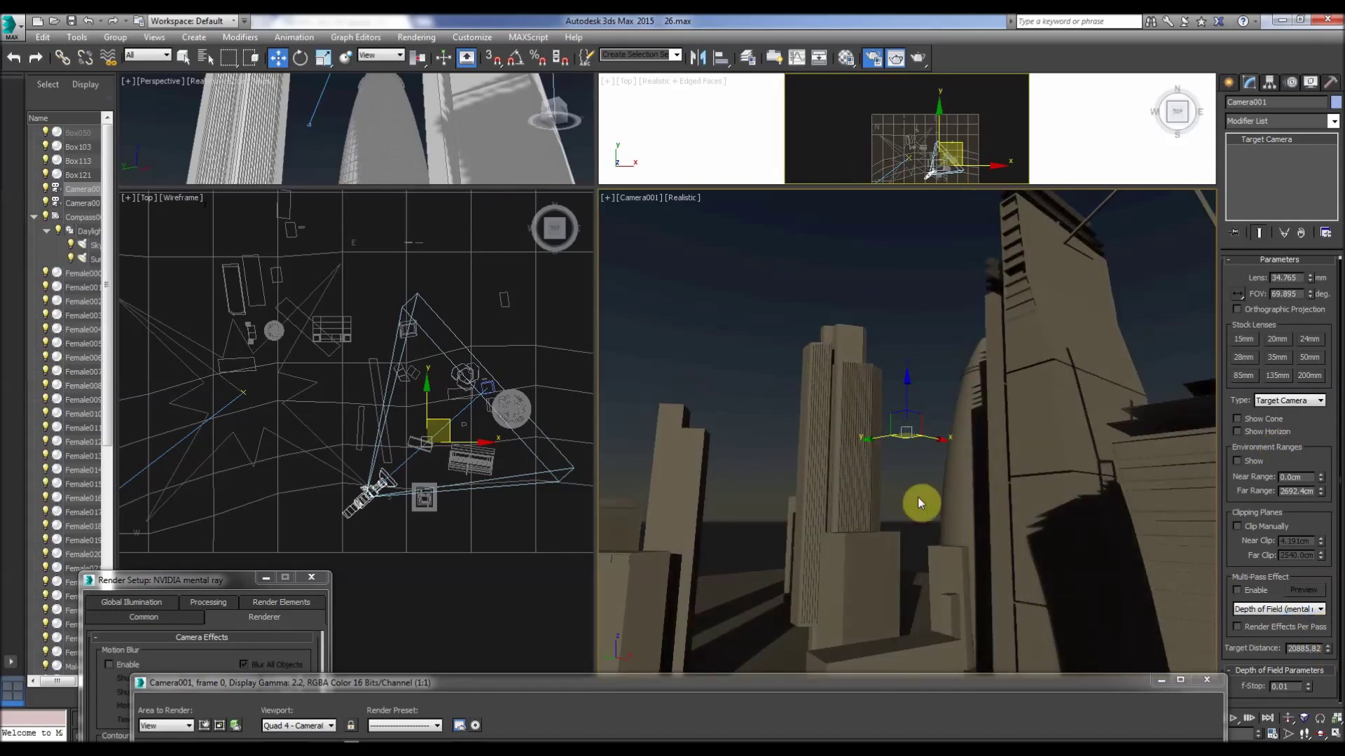
click(1253, 609)
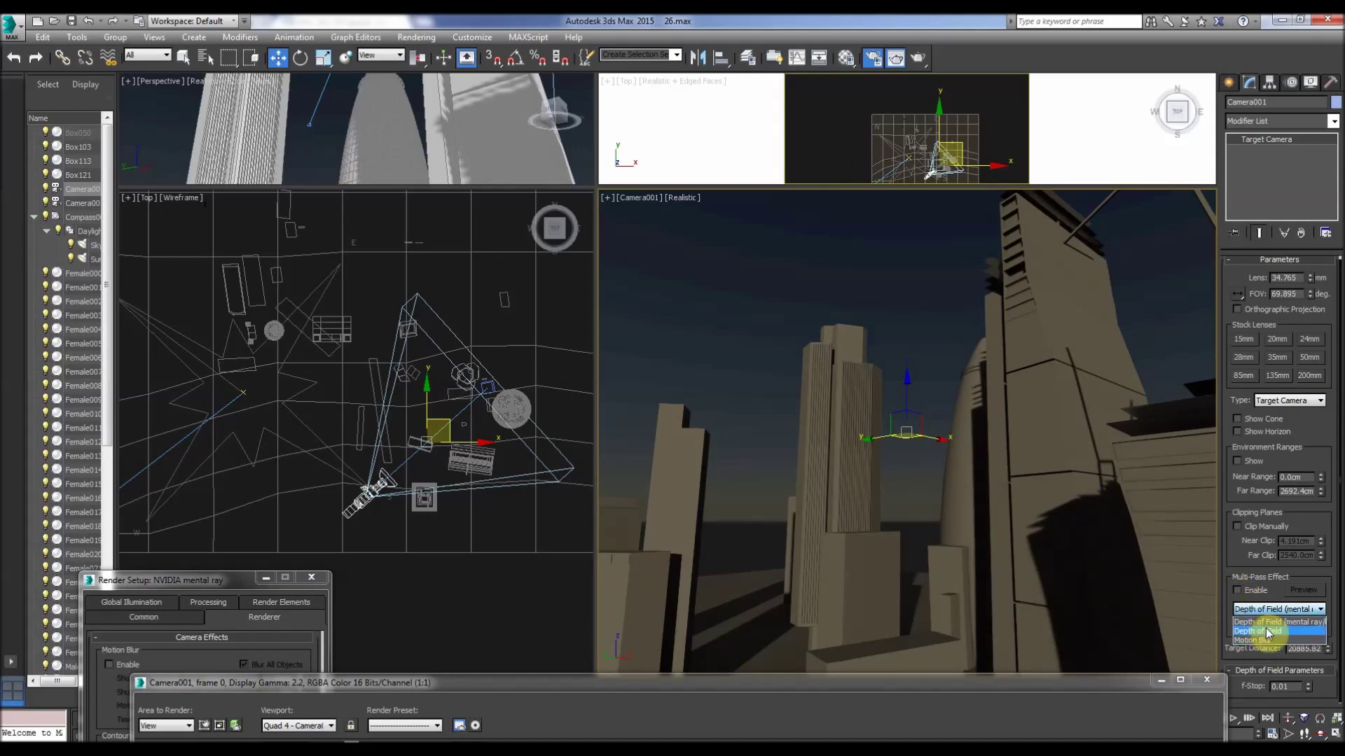
- Set Camera001's multi-pass effect to Depth of Field, enable it and preview the blur
click(1266, 632)
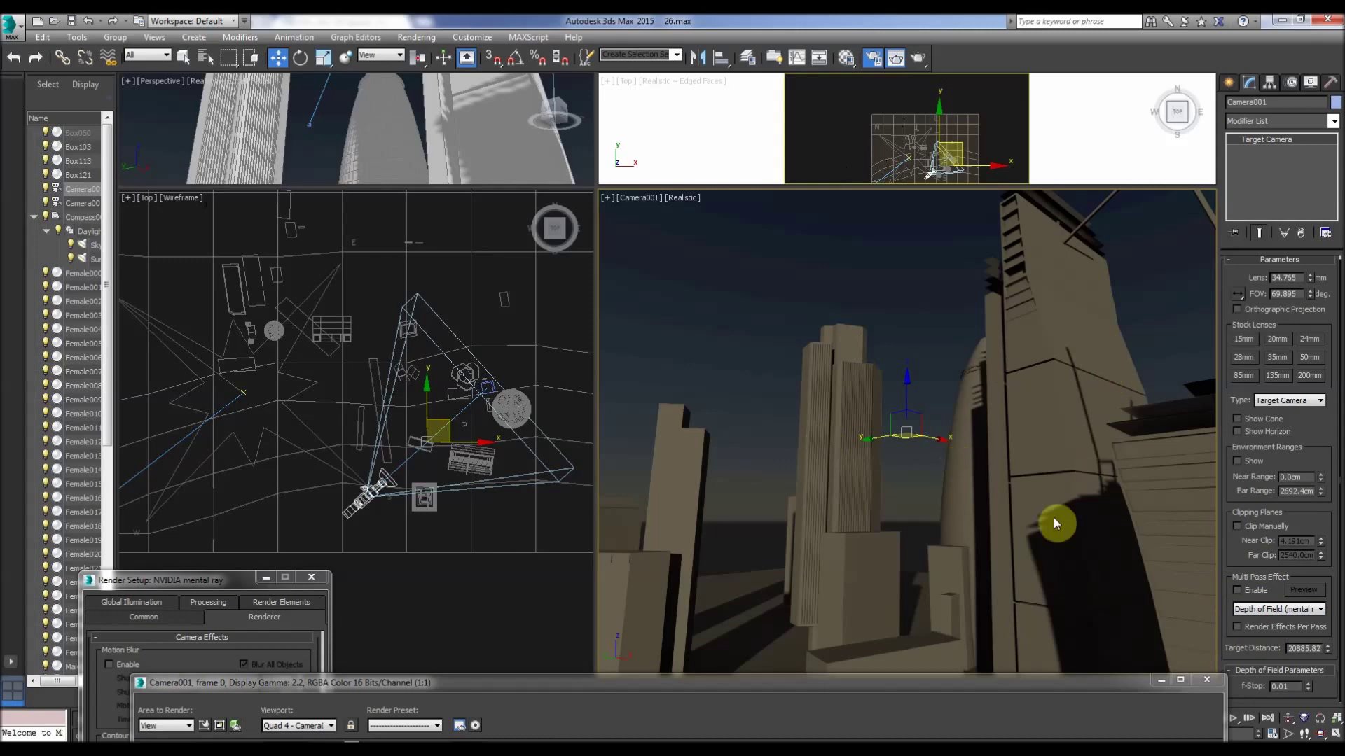
click(1236, 591)
click(1288, 591)
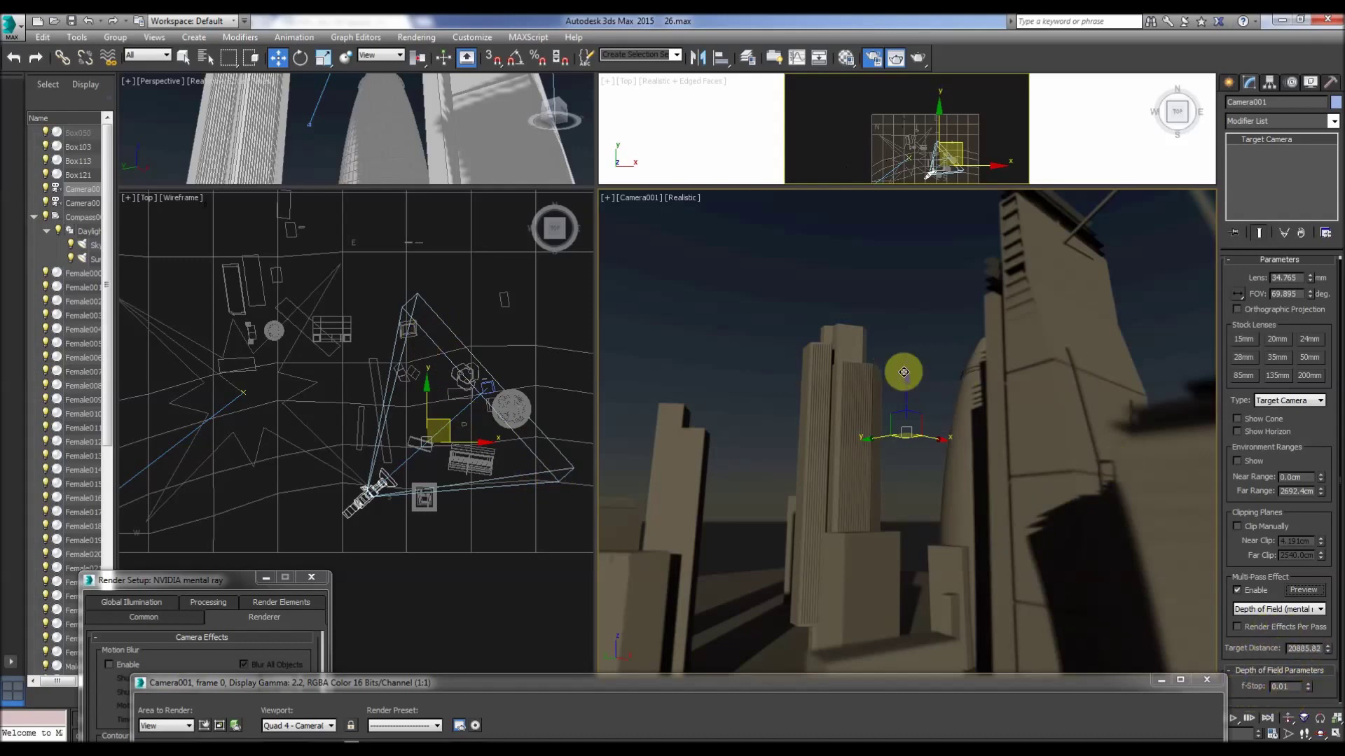
- Switch to default lighting, reframe the camera on the towers, then disable the depth-of-field effect
key(ctrl+l)
key(ctrl+l)
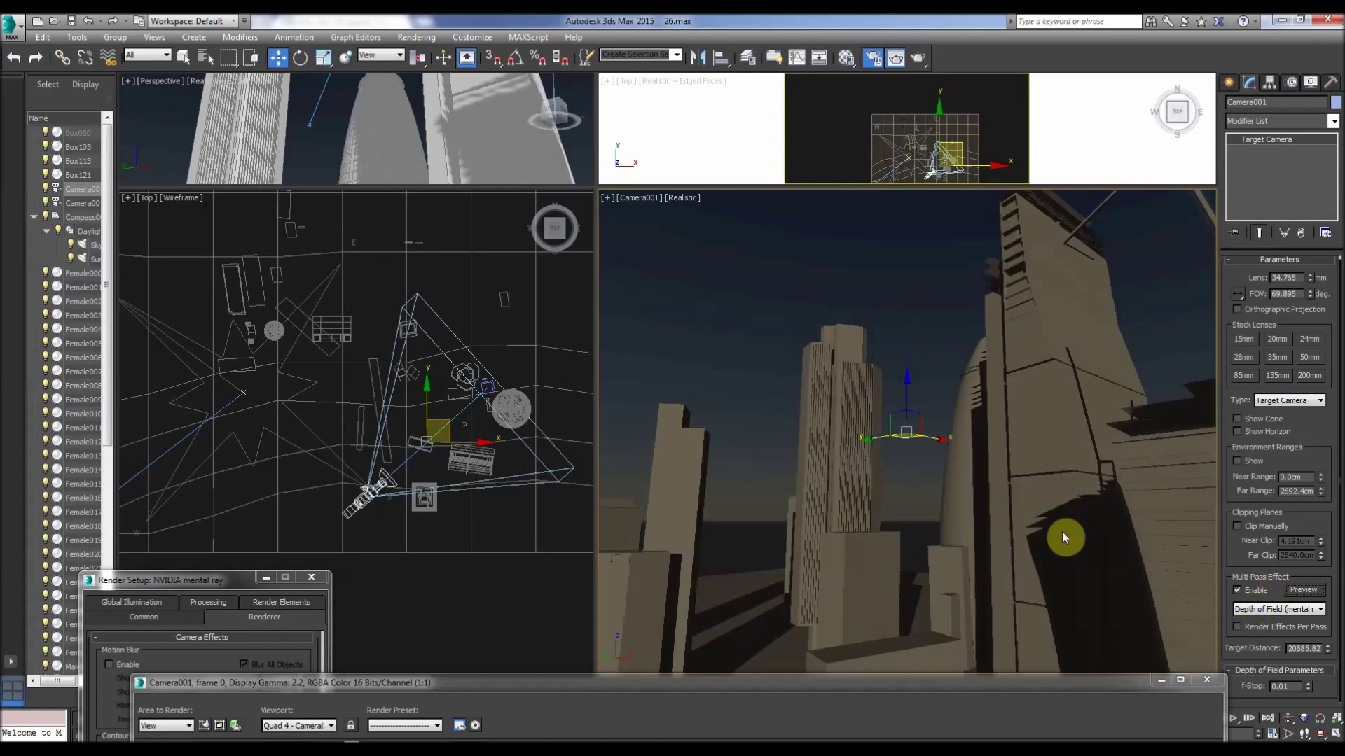
click(1237, 589)
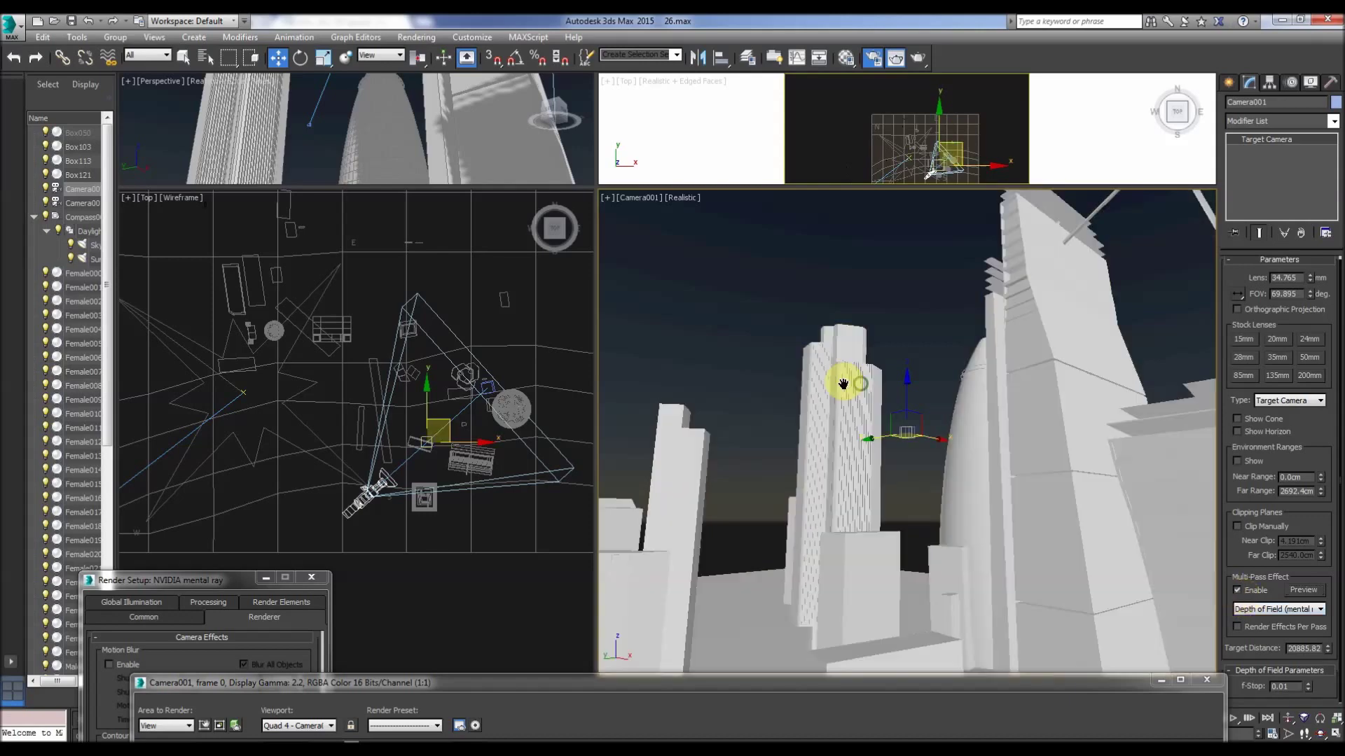
mouse_move(876, 398)
middle_down()
mouse_move(1005, 315)
mouse_move(859, 294)
middle_up()
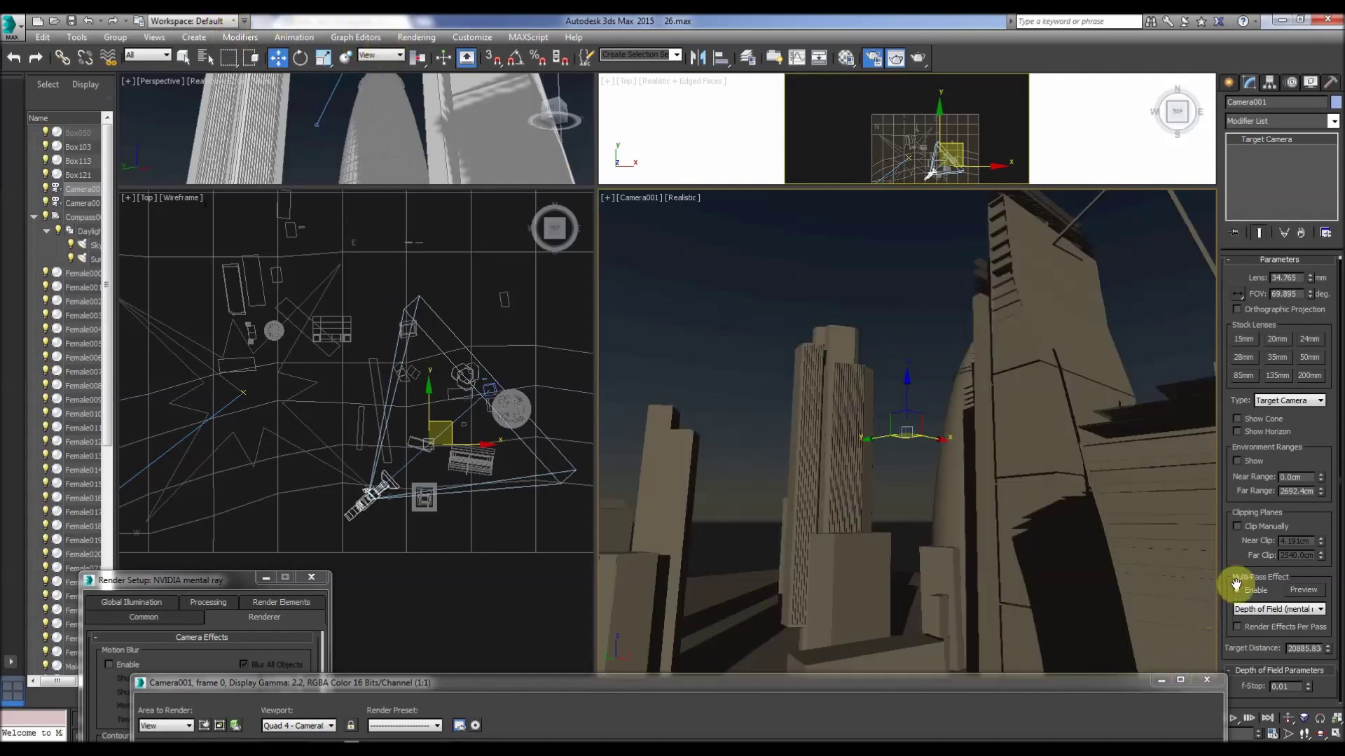
click(1236, 590)
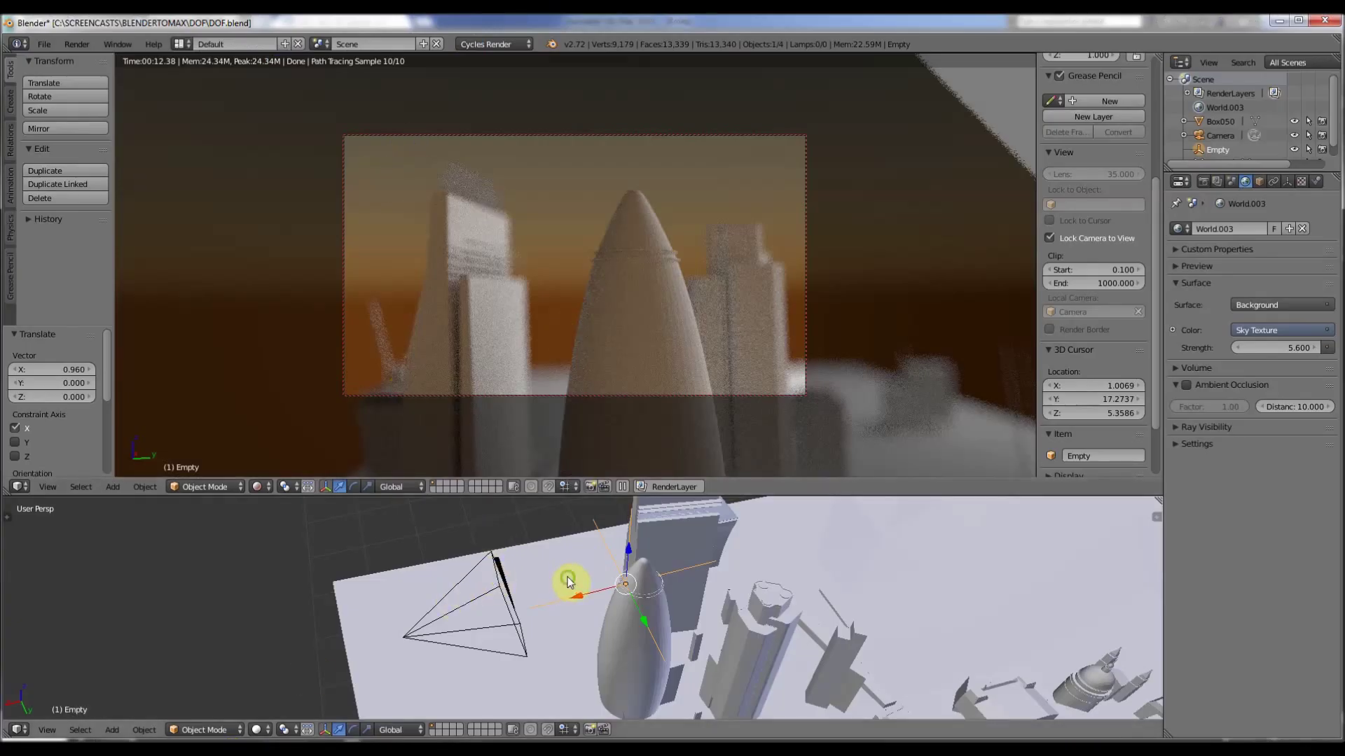
- Zoom and orbit the lower 3D view around the Empty to see it relative to the camera
scroll(561, 571, down, 4)
scroll(605, 570, up, 4)
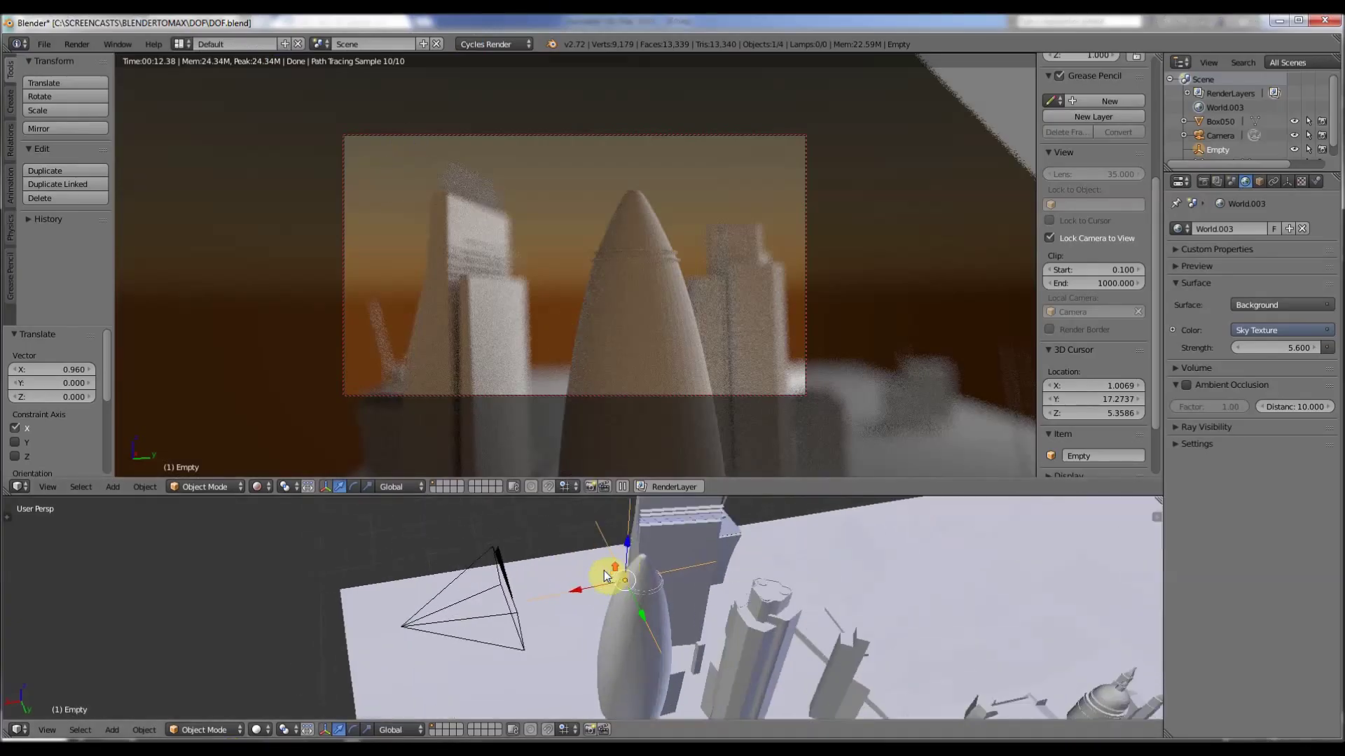
middle_drag(604, 570, 595, 602)
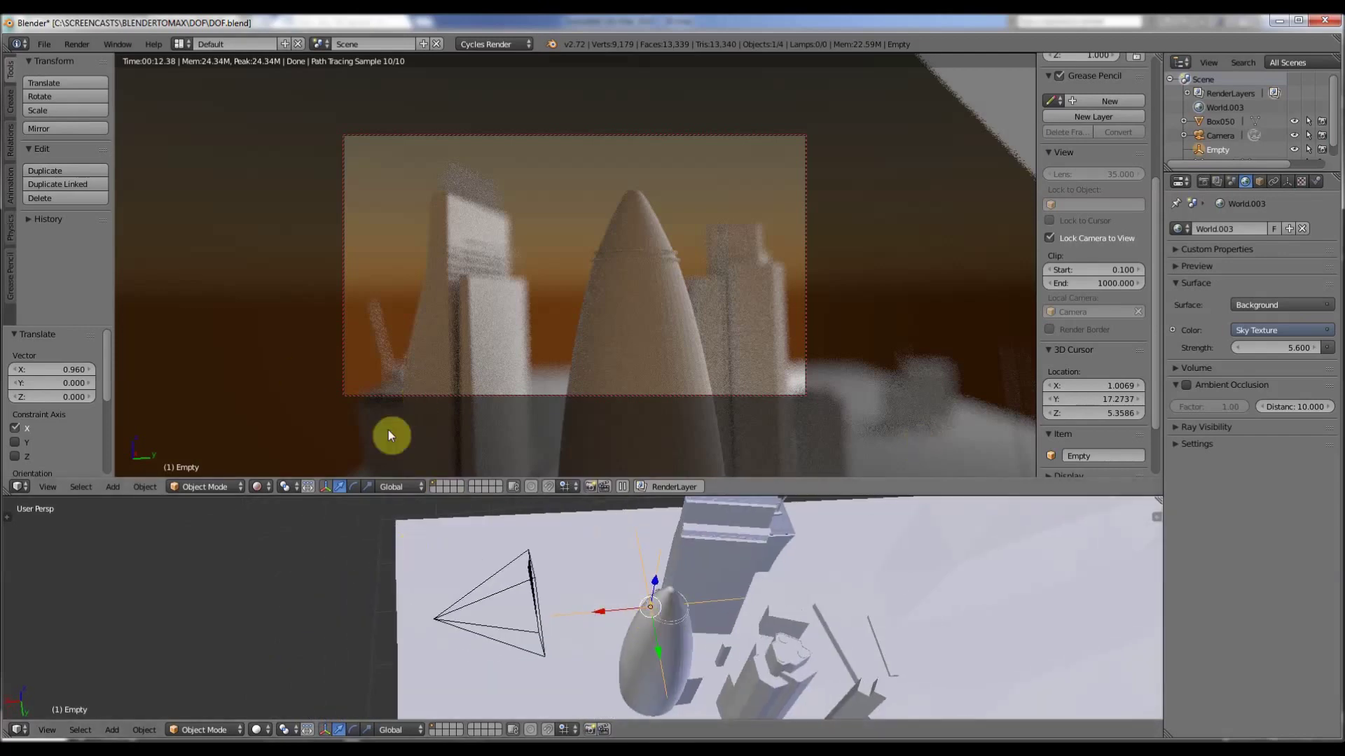
mouse_move(570, 656)
middle_down()
mouse_move(596, 628)
mouse_move(585, 636)
middle_up()
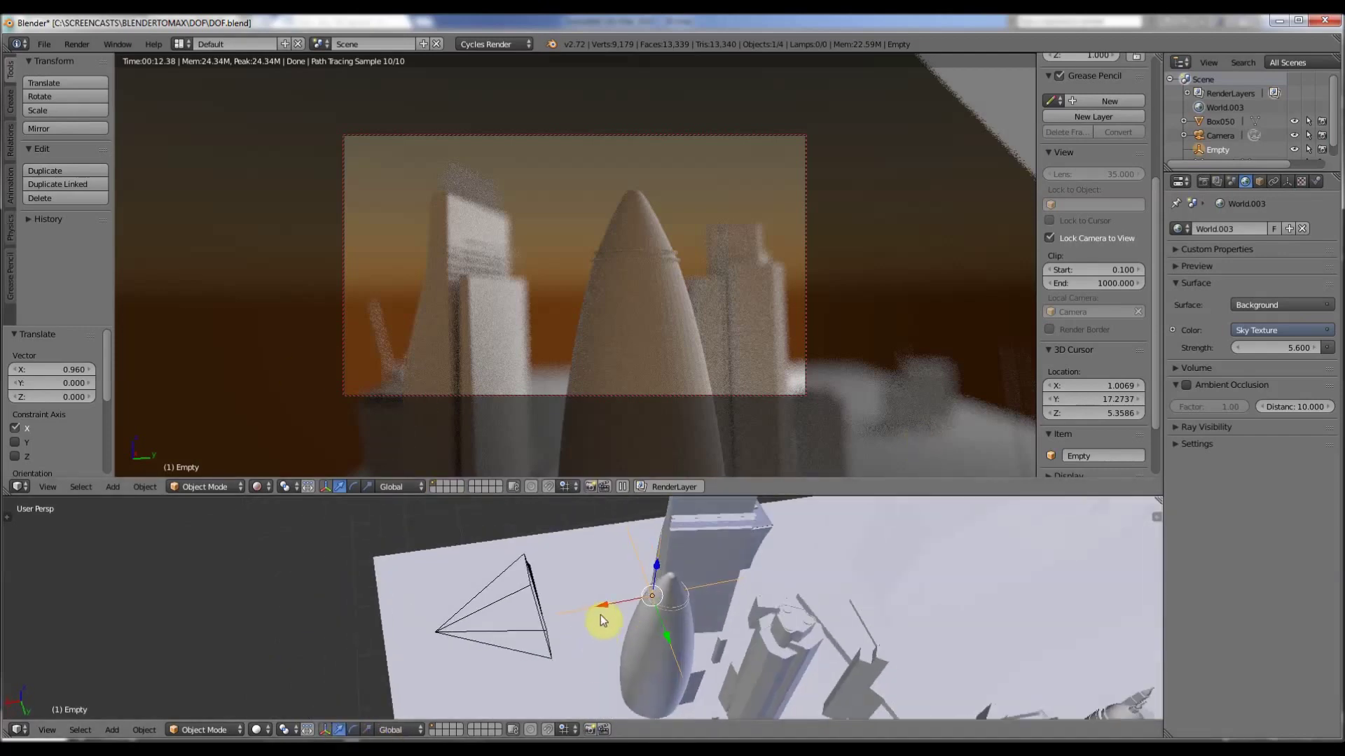
- Switch the upper viewport's shading to Rendered to show the Cycles preview
right_click(467, 603)
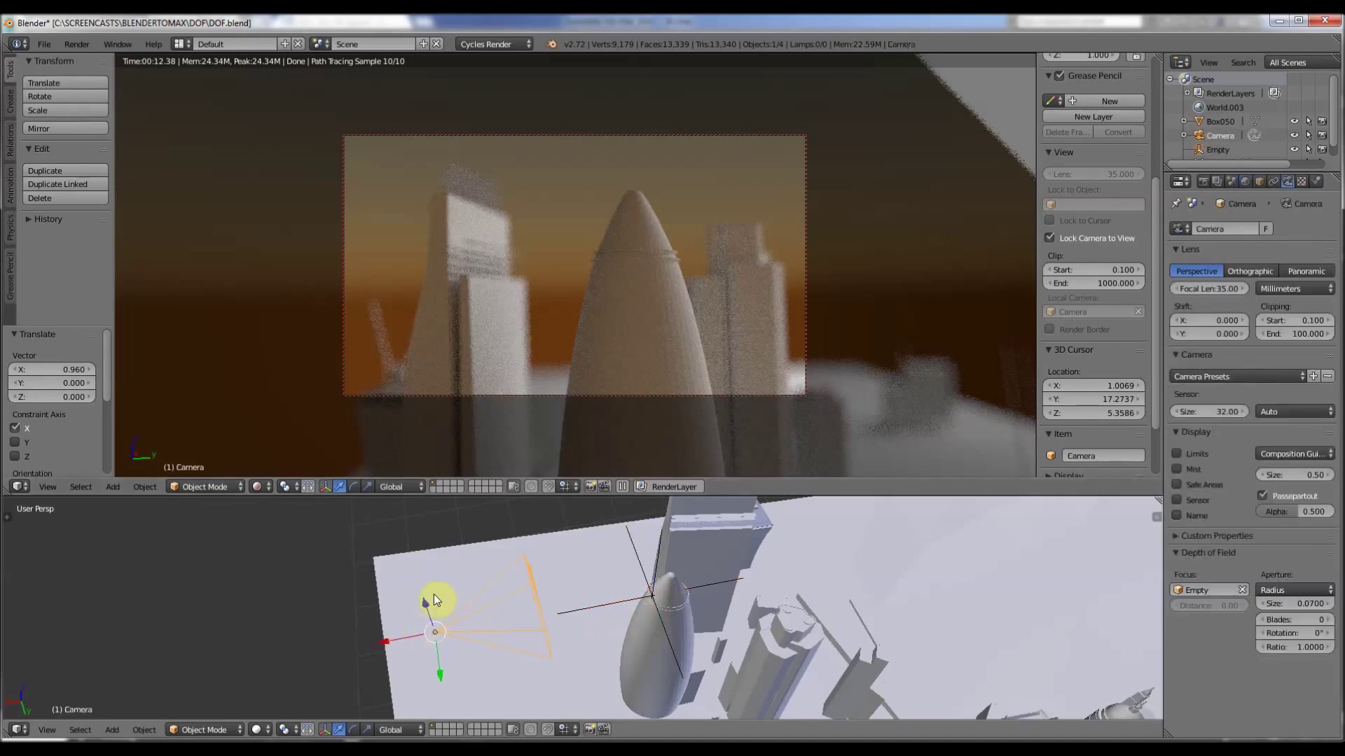
right_click(596, 608)
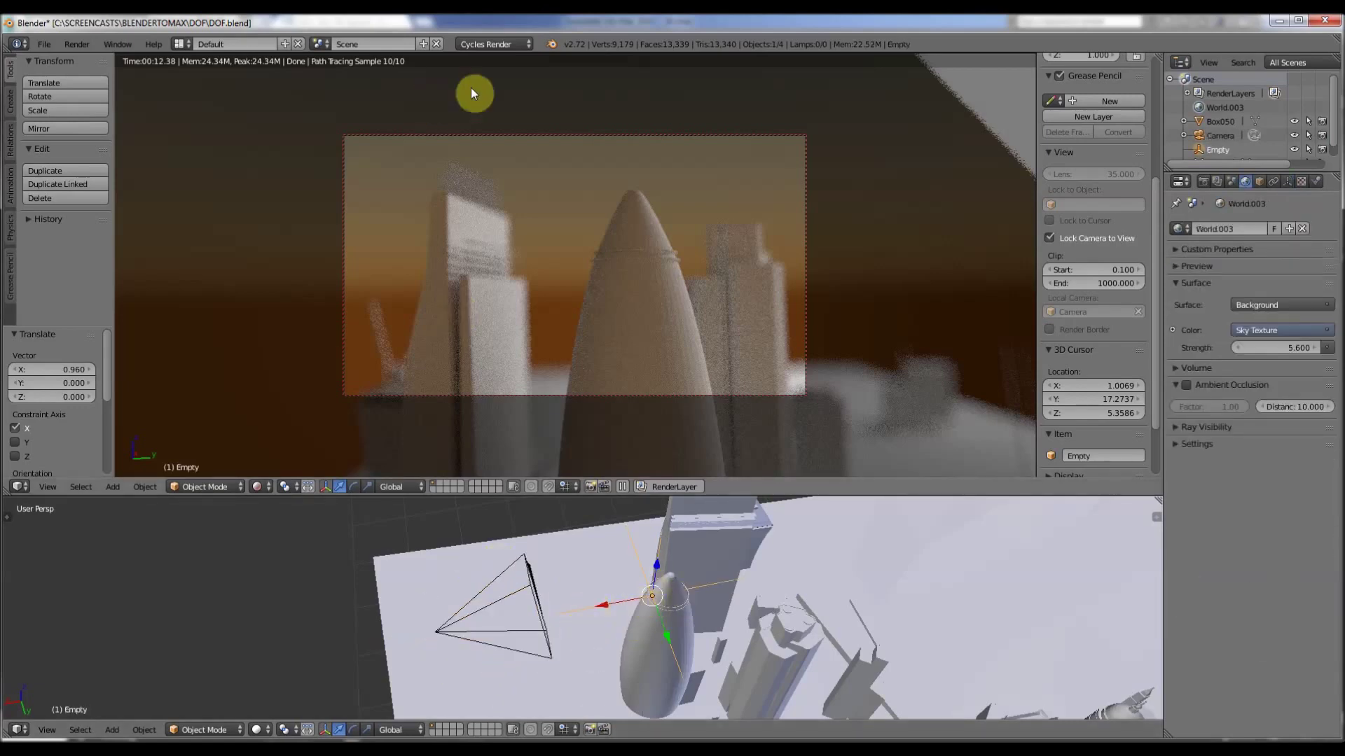
click(258, 487)
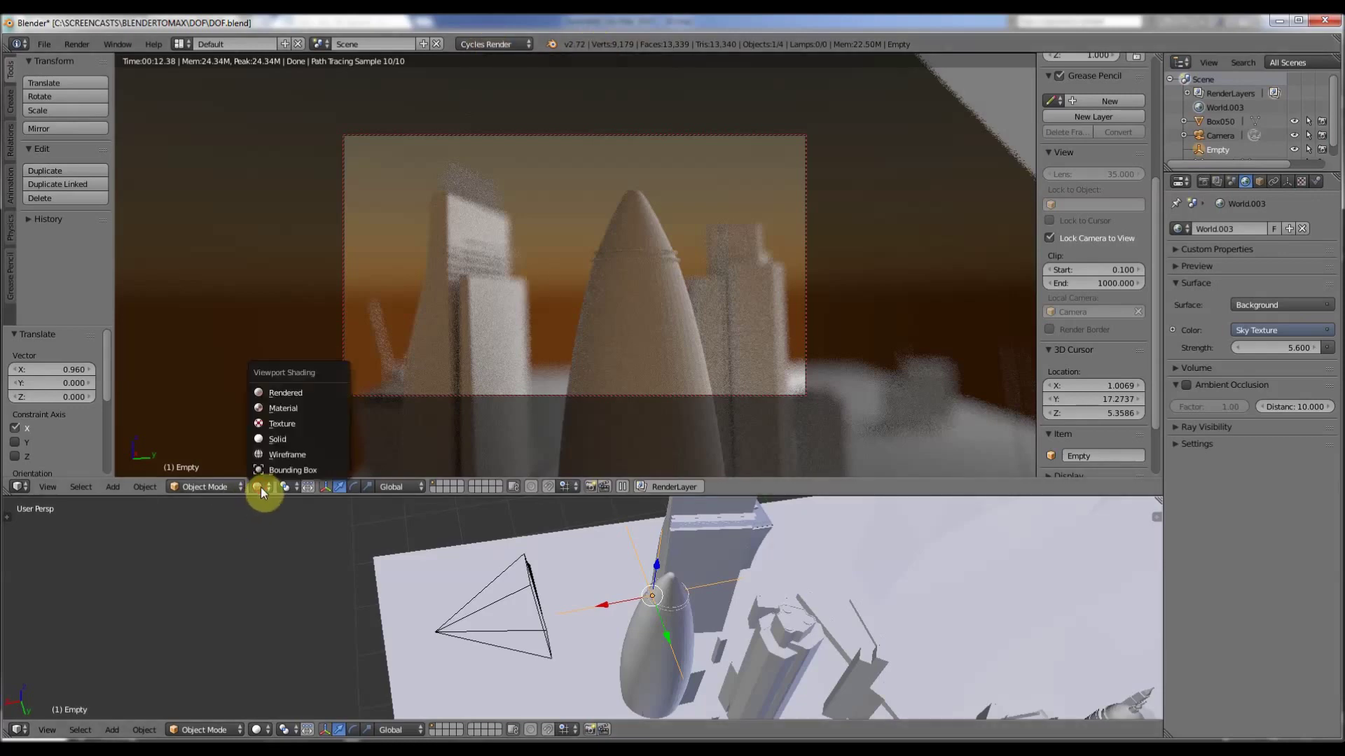
click(276, 390)
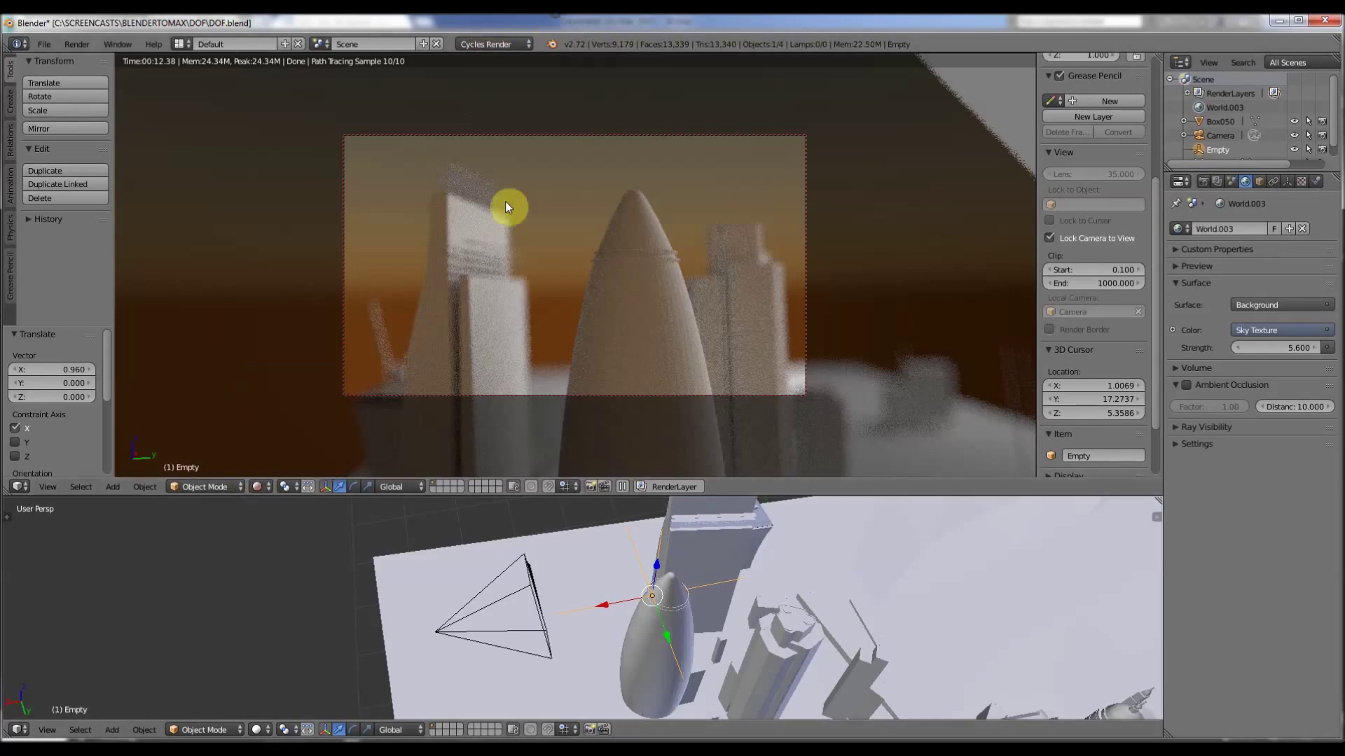
middle_drag(649, 591, 662, 590)
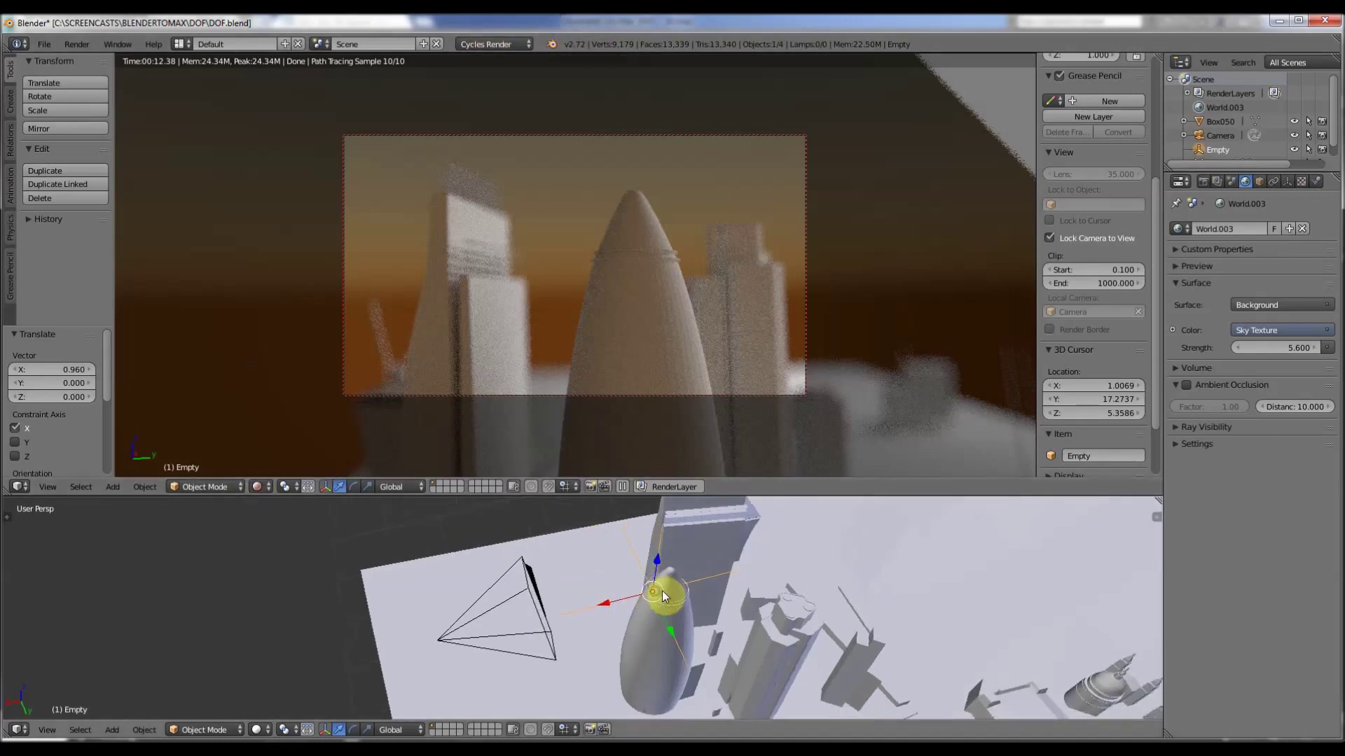
- Set the camera's Depth of Field focus object to the Empty, then compare with 3ds Max
right_click(450, 624)
click(1280, 179)
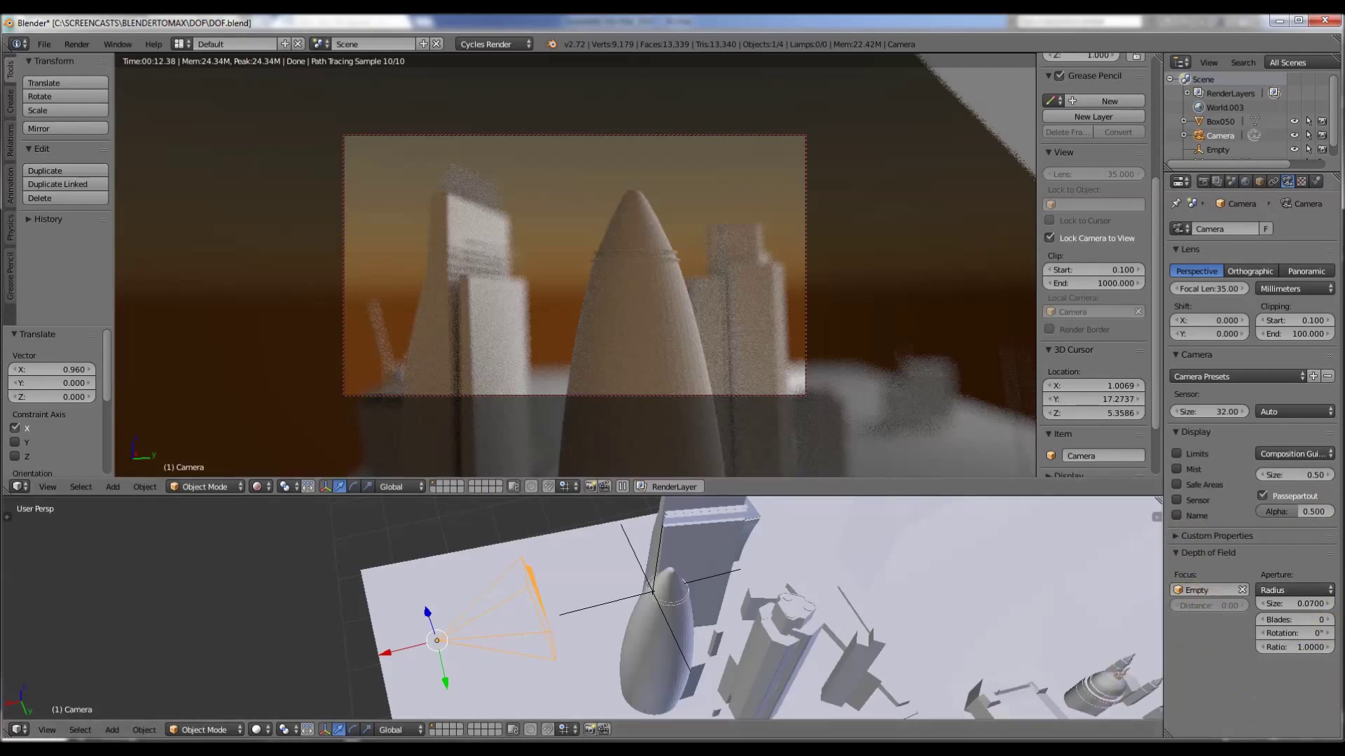
click(1195, 588)
click(1181, 473)
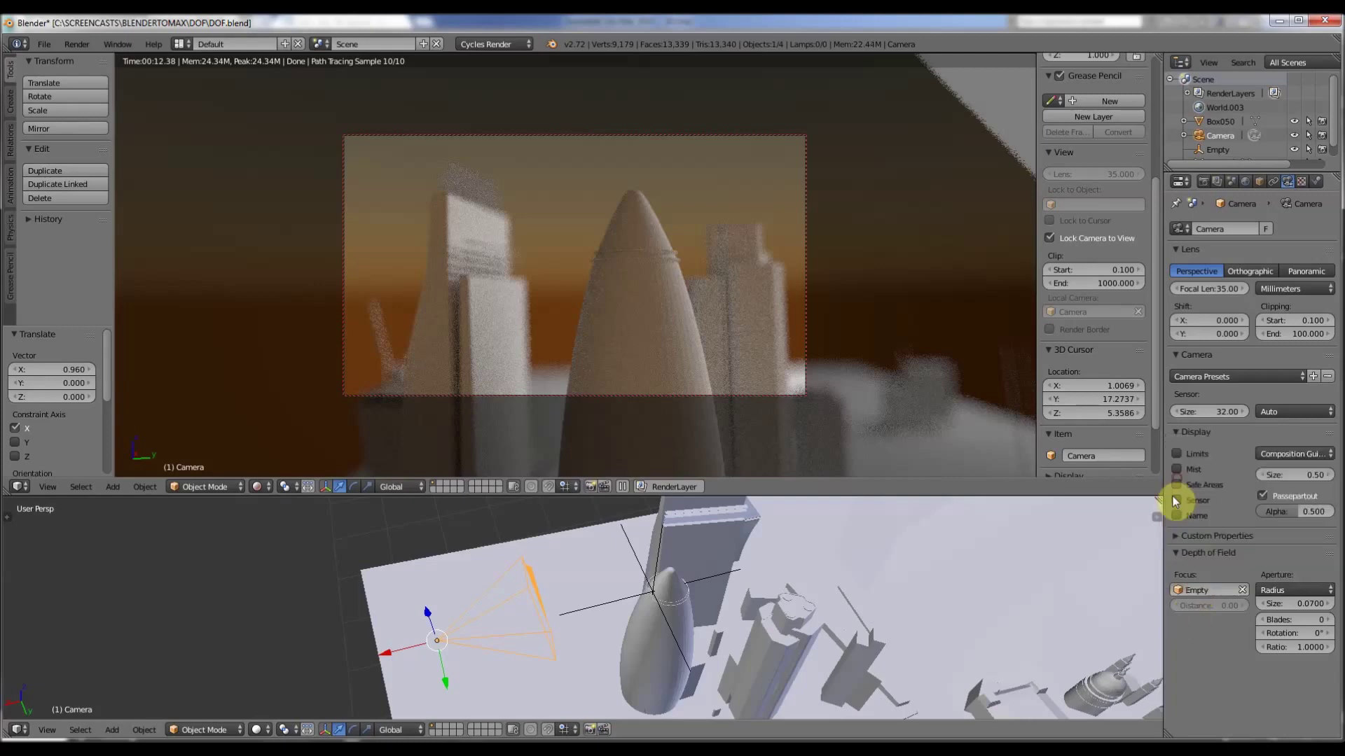
right_click(623, 599)
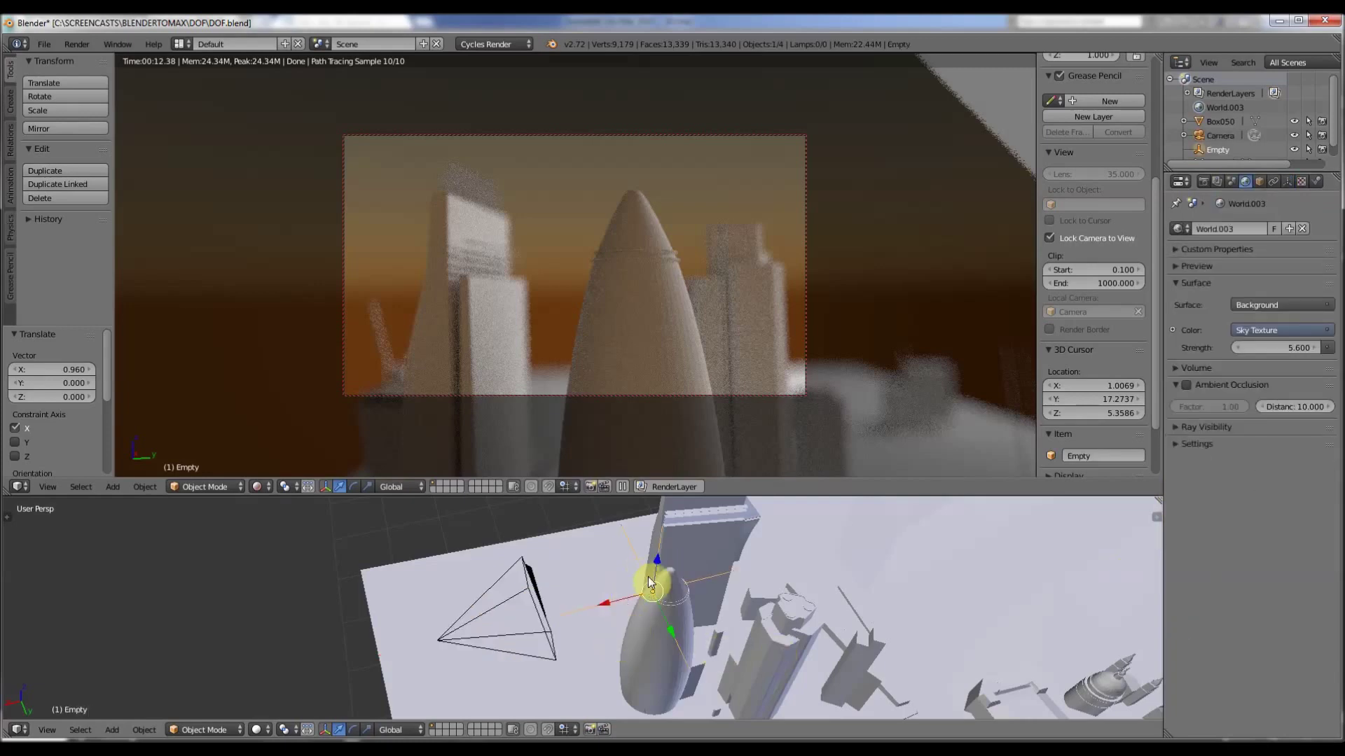
click(322, 739)
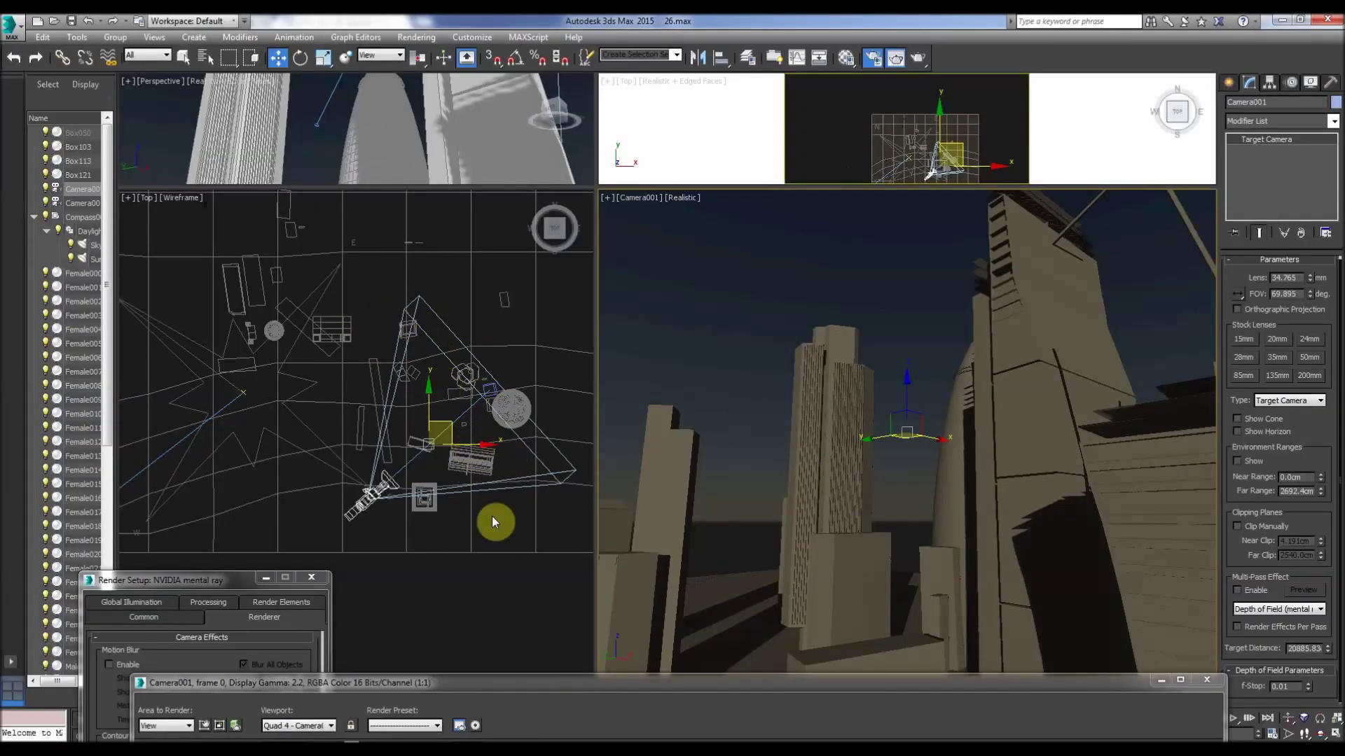
key(alt+Tab)
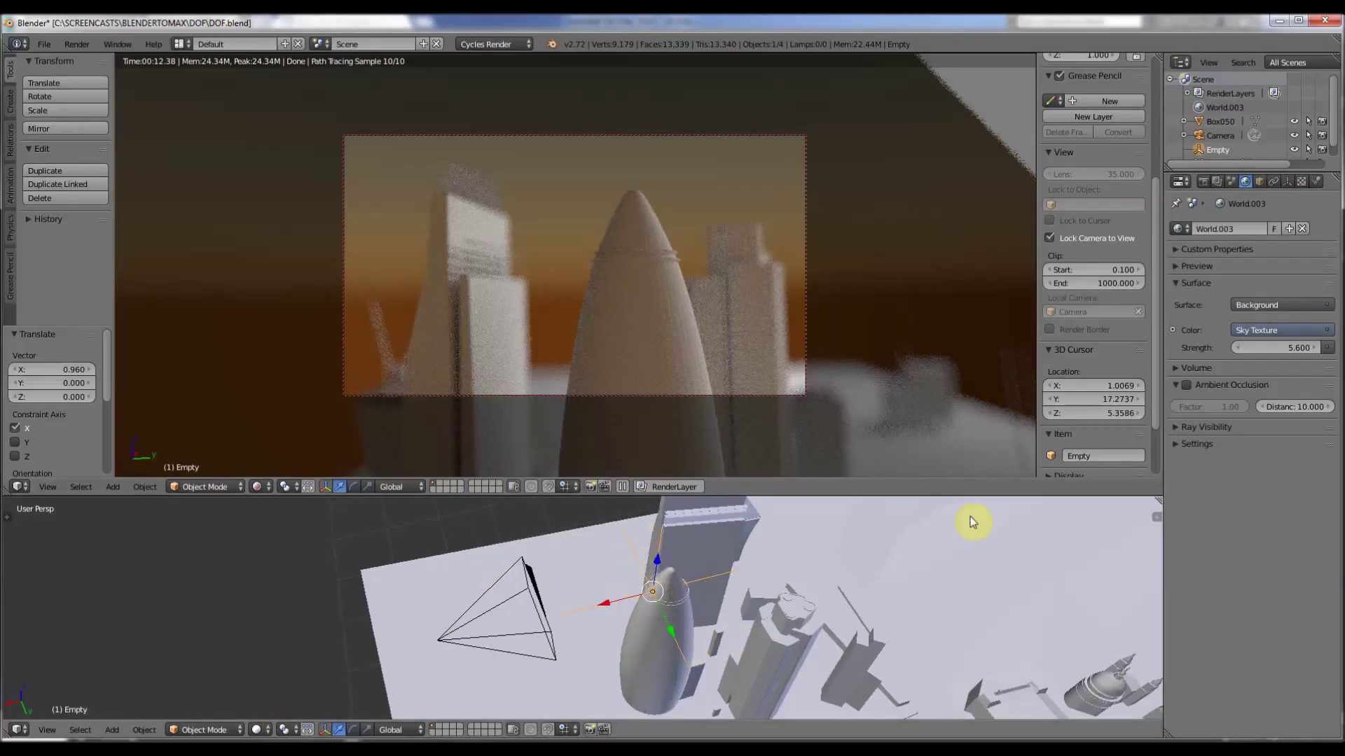
- Select the camera to show its 0.0700 aperture radius and nudge the camera view to re-render
right_click(502, 598)
right_click(494, 587)
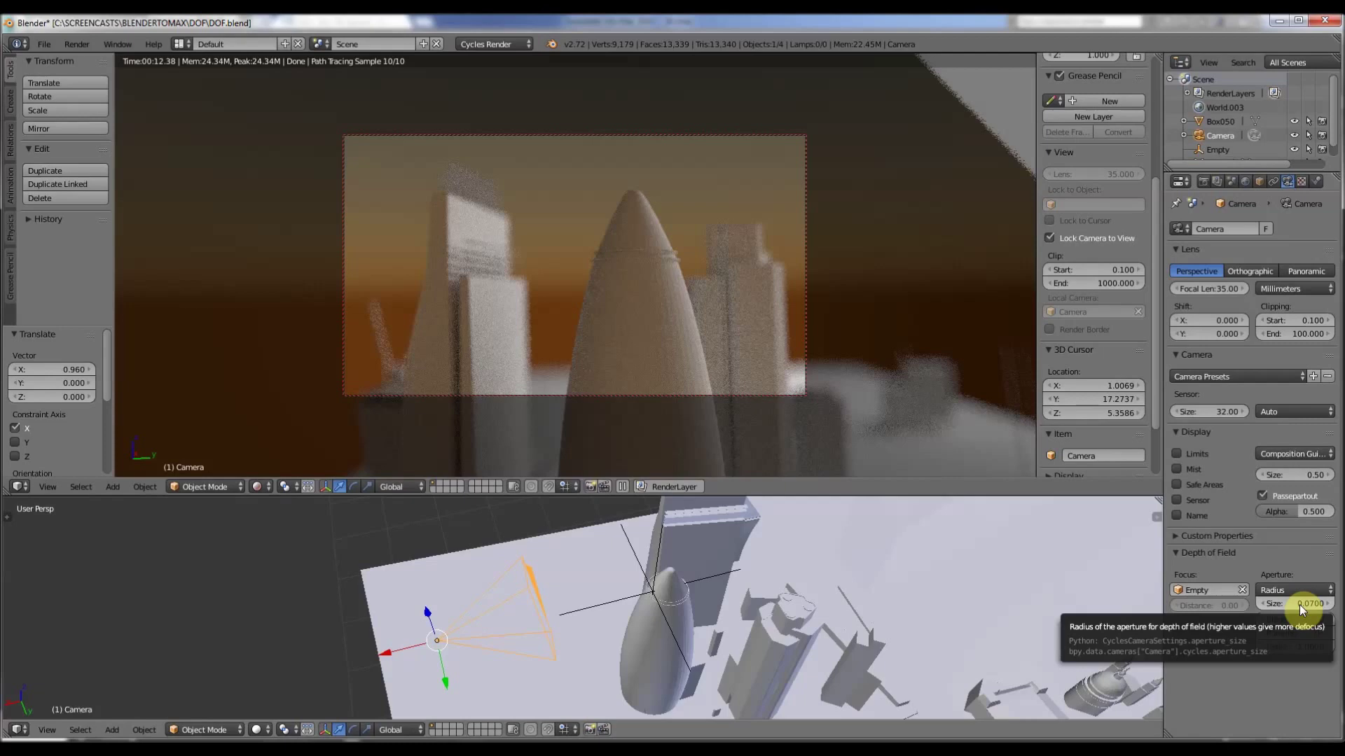
scroll(579, 267, up, 1)
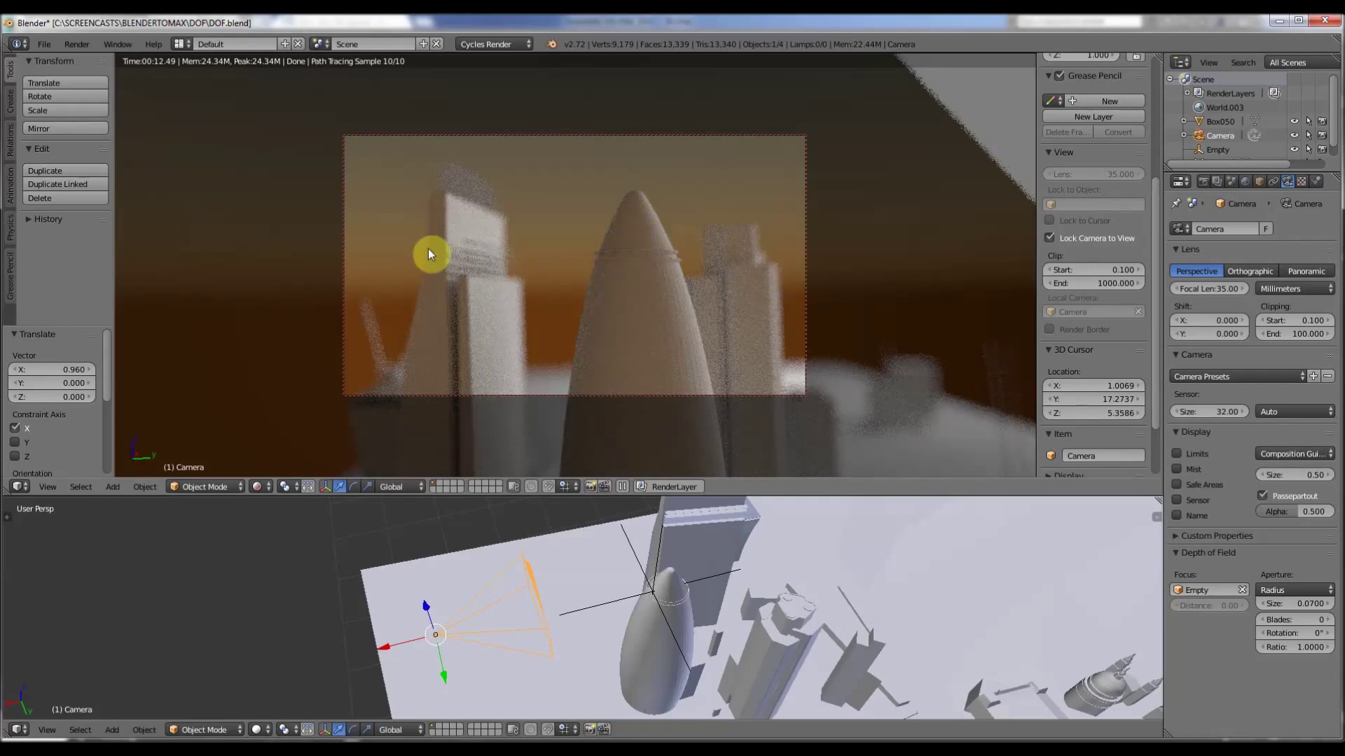
click(304, 742)
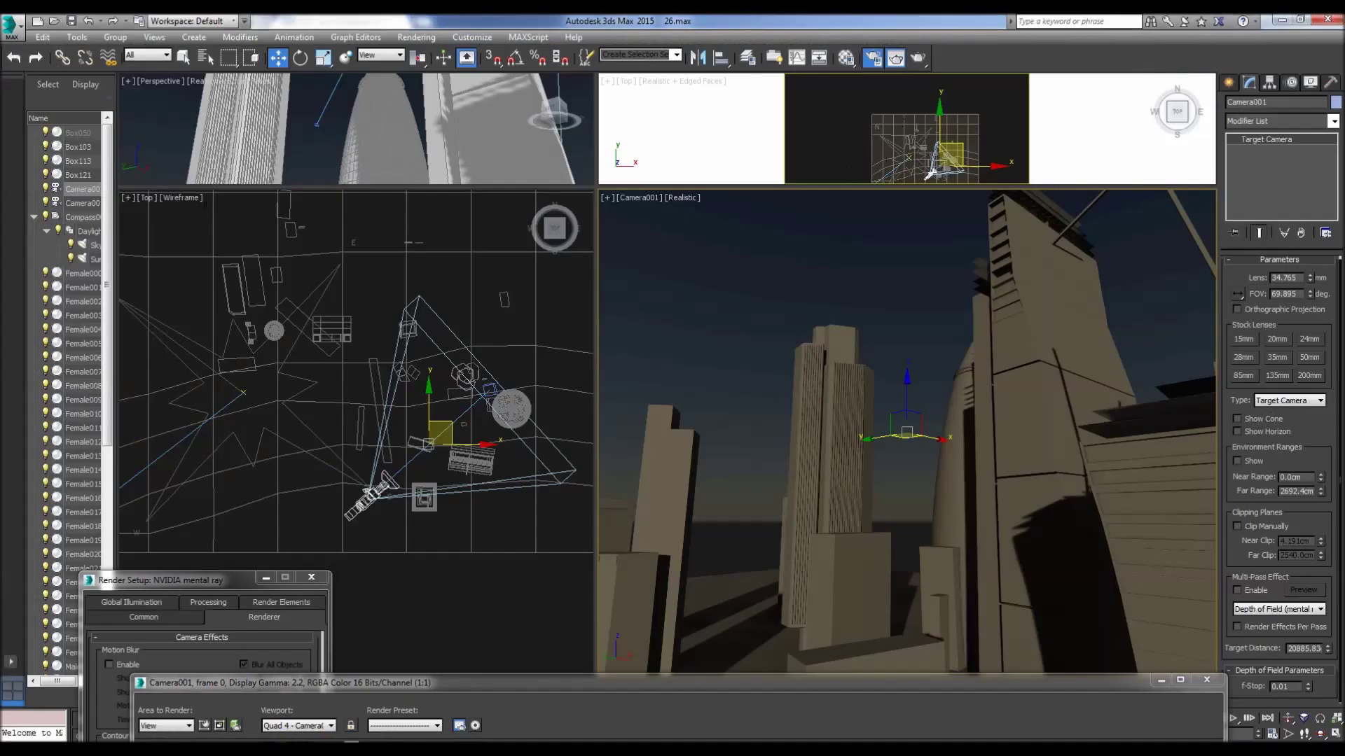
key(alt+Tab)
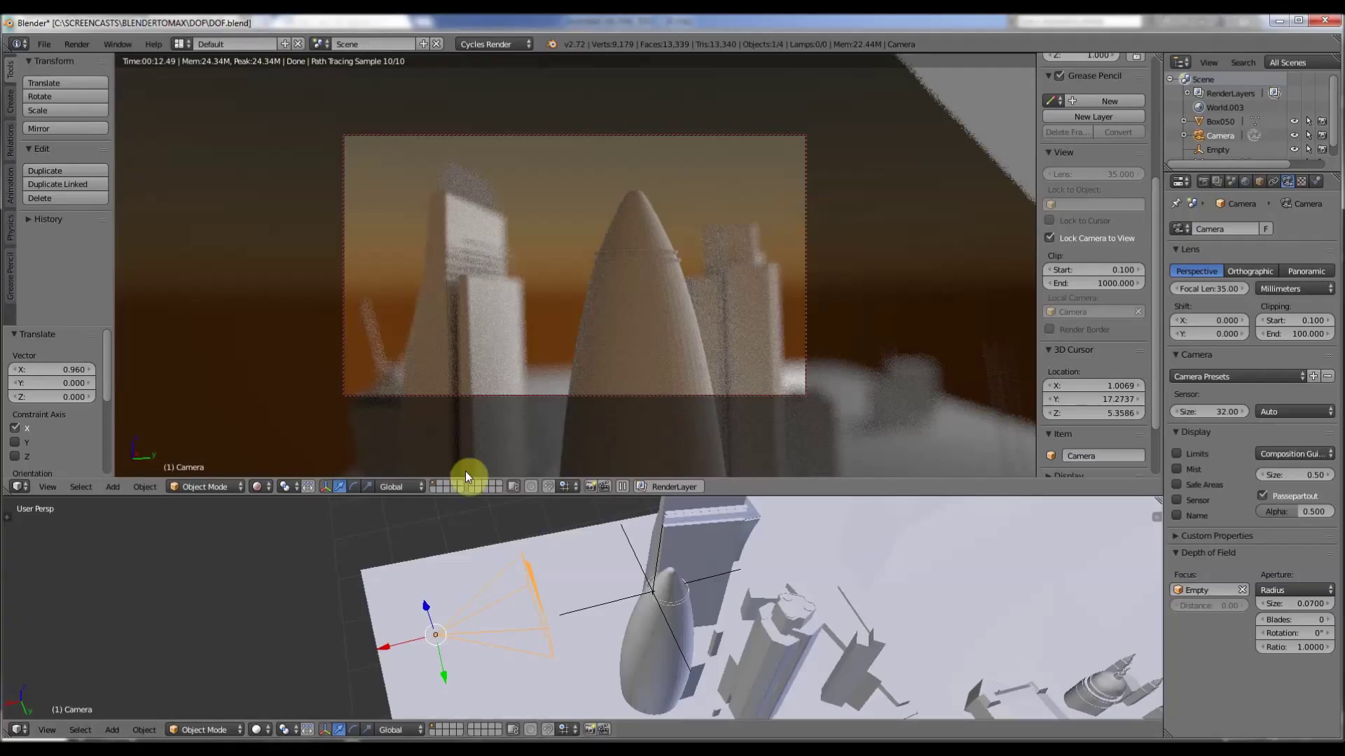